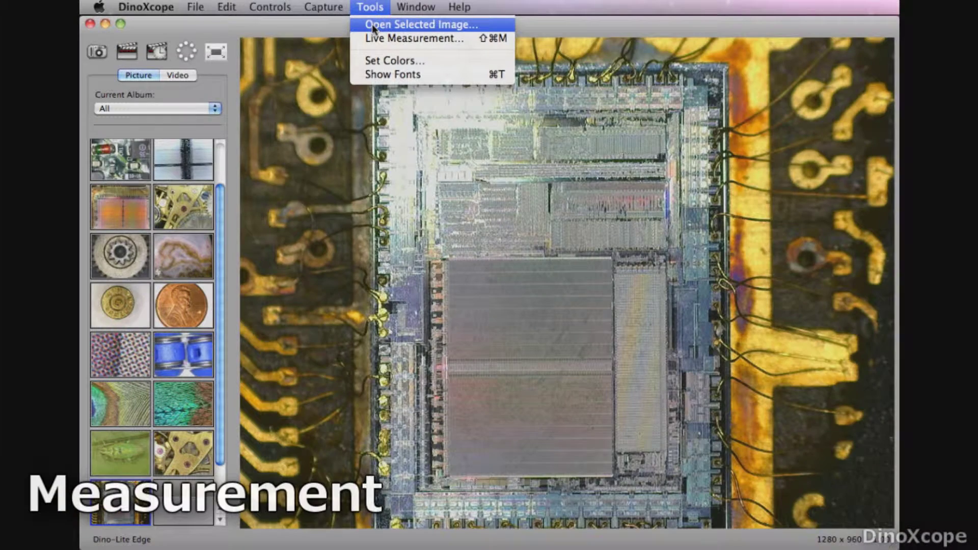
Open the circuit chip photo in an image window for measuring
left_click(372, 24)
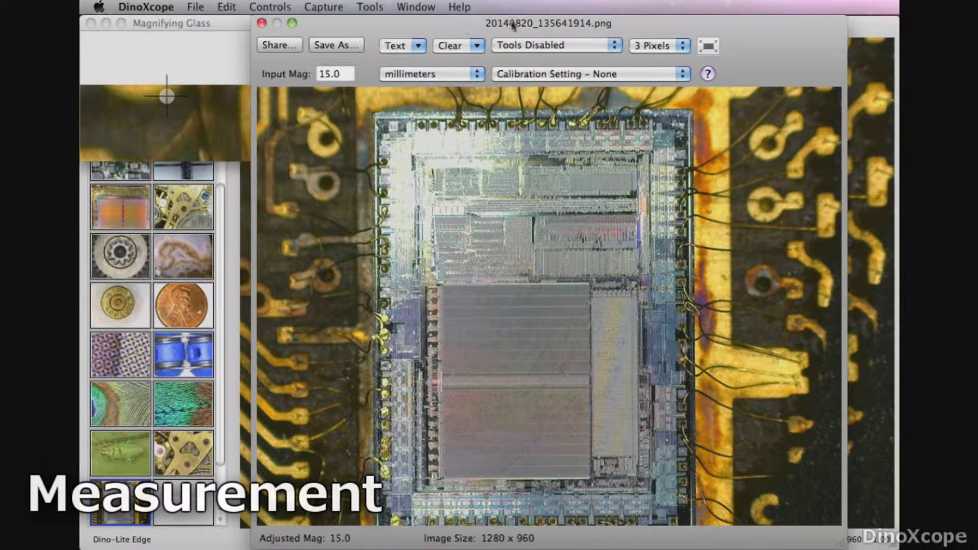
At input magnification 45, measure a 4.604 mm straight line across the chip
left_click(533, 45)
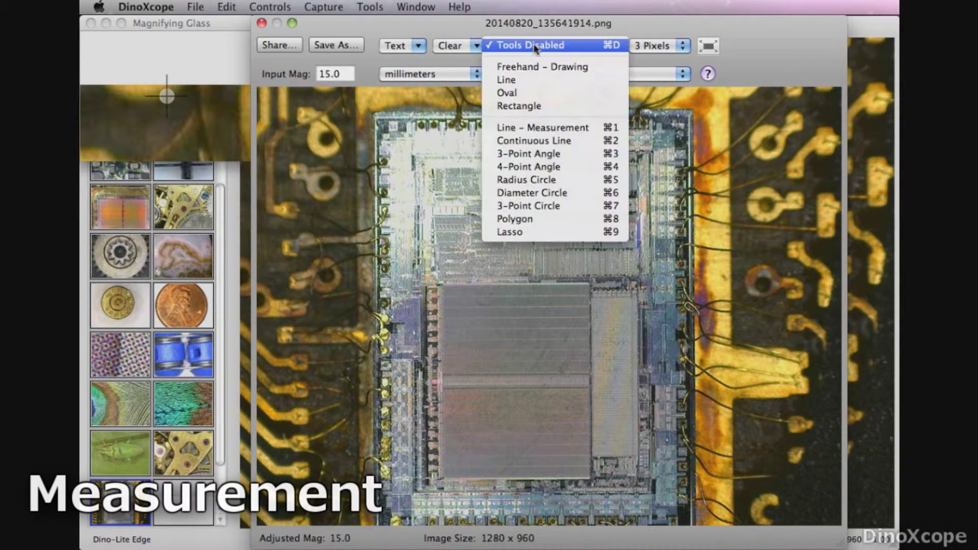
left_click(540, 80)
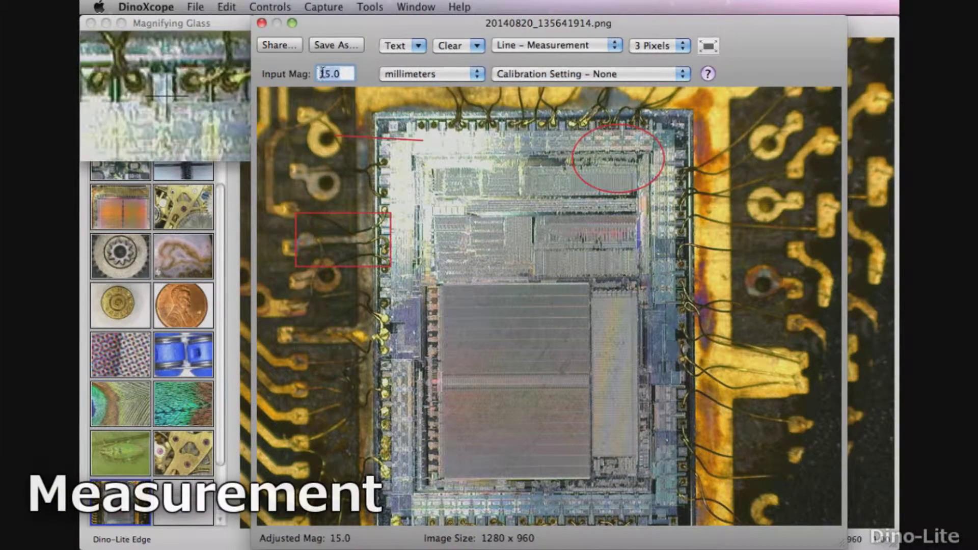
left_click(335, 74)
type("45")
key("Return")
left_click_drag(424, 283, 684, 282)
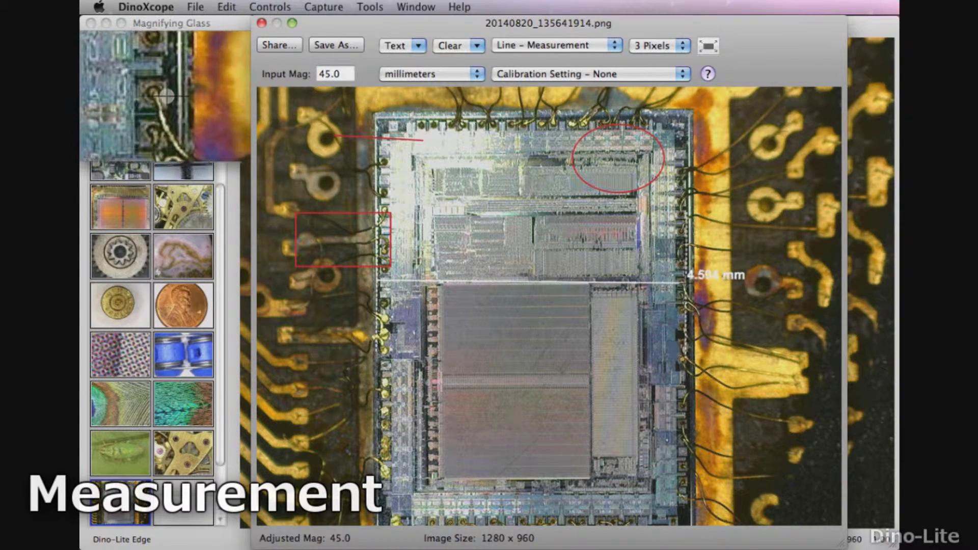
Trace a multi-segment continuous line on the chip totaling 6.886 mm
left_click(556, 44)
left_click(594, 62)
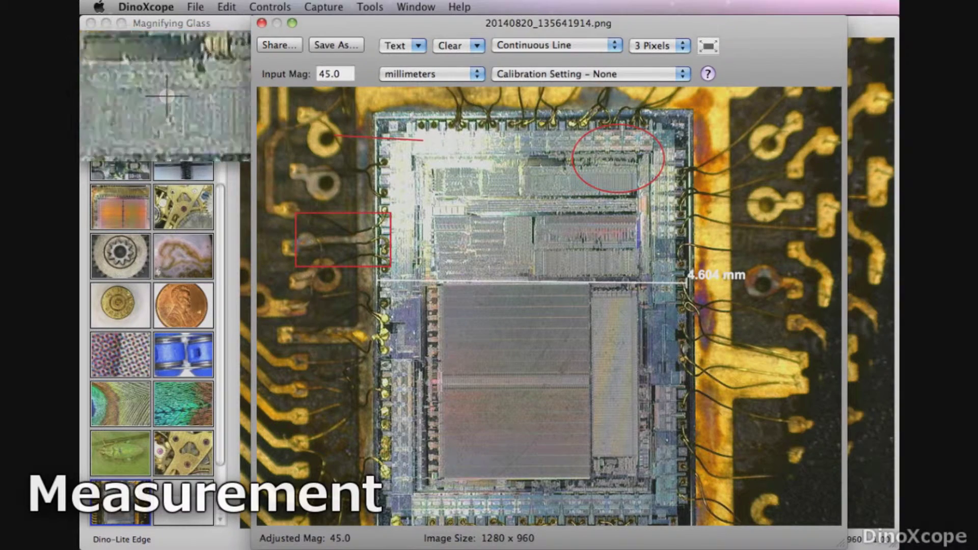
left_click_drag(454, 222, 530, 283)
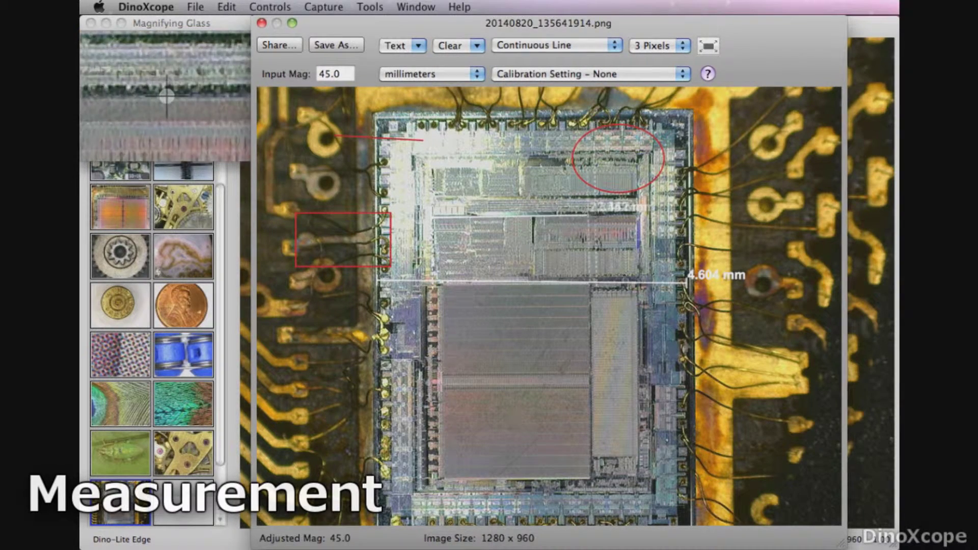
left_click(641, 200)
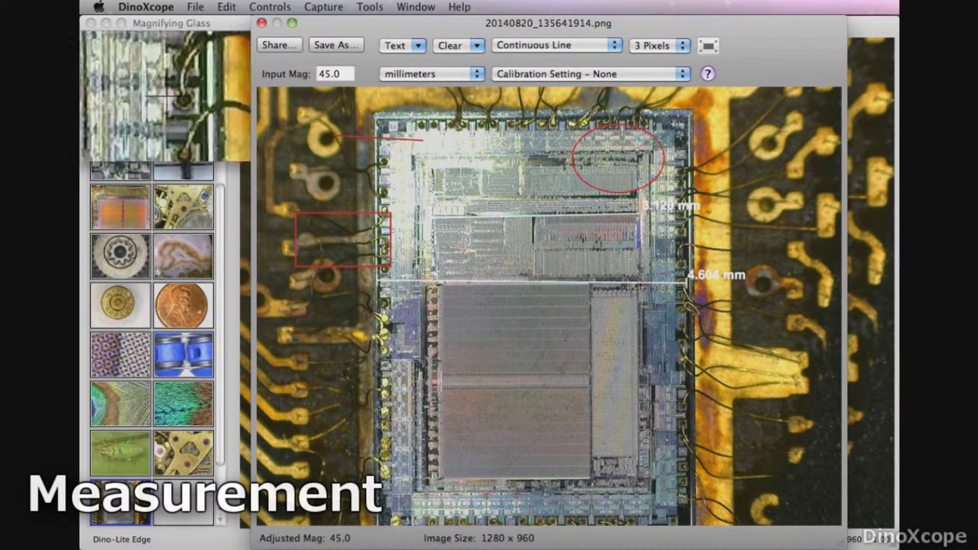
left_click(688, 275)
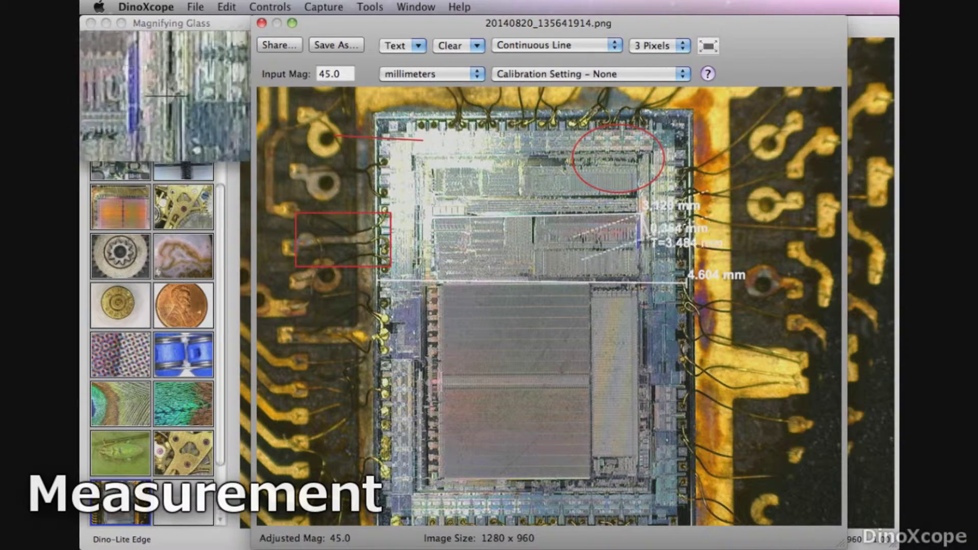
left_click(641, 246)
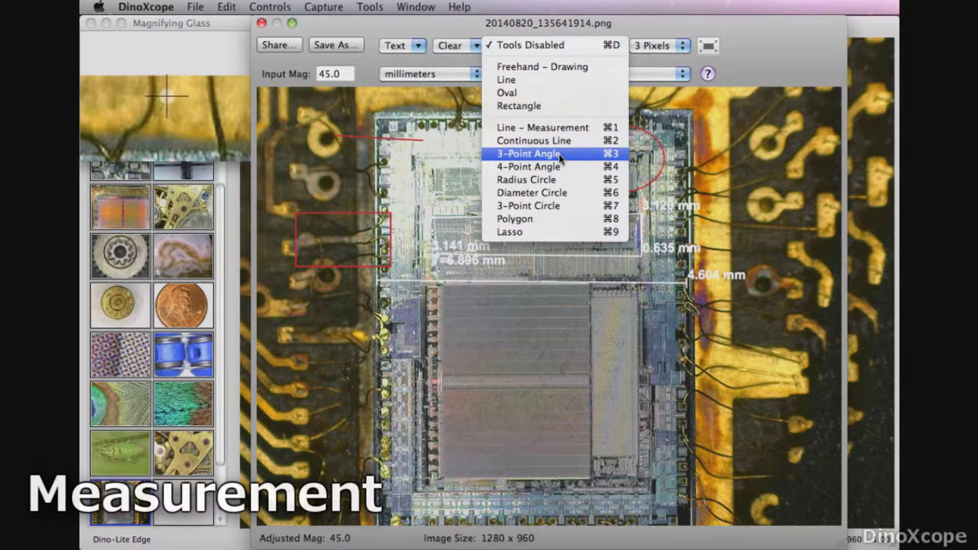
Measure a 90.73° three-point angle on the lower grey block
left_click(559, 154)
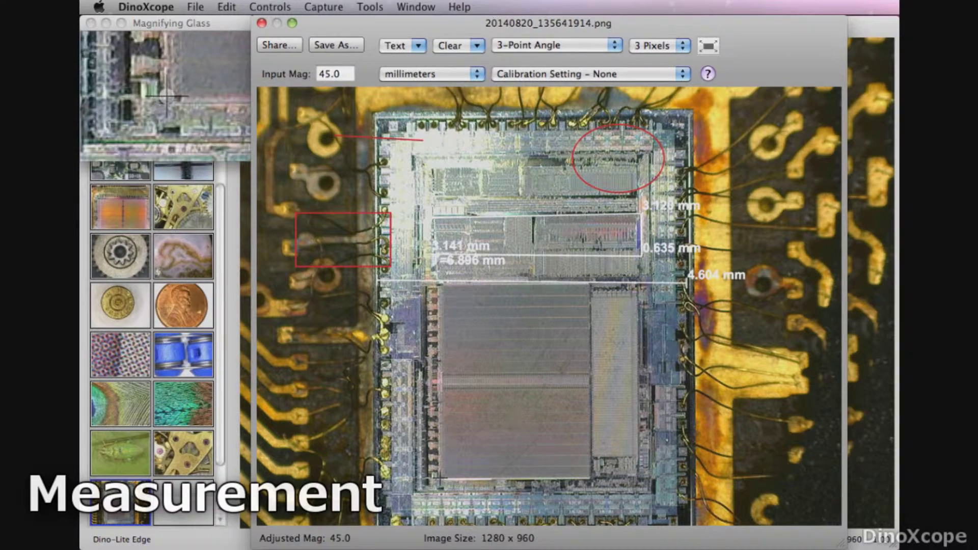
left_click(374, 471)
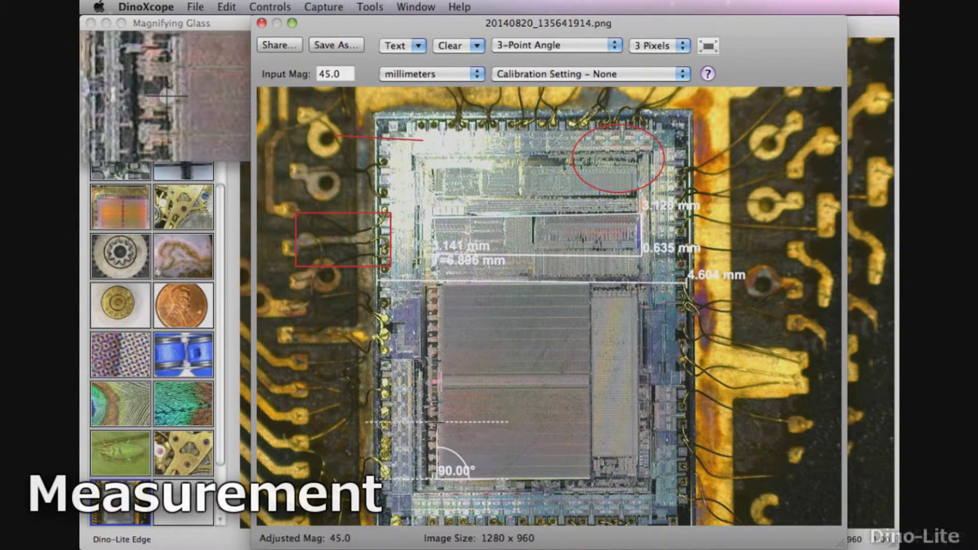
left_click(556, 45)
Outline the grey block with a 0.701 mm² polygon area measurement
left_click(593, 213)
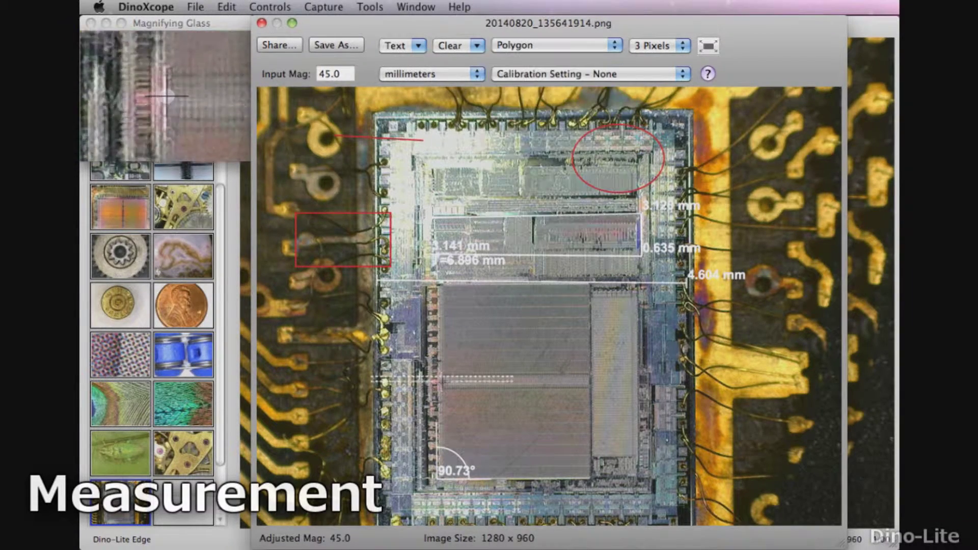
left_click(441, 390)
left_click(593, 391)
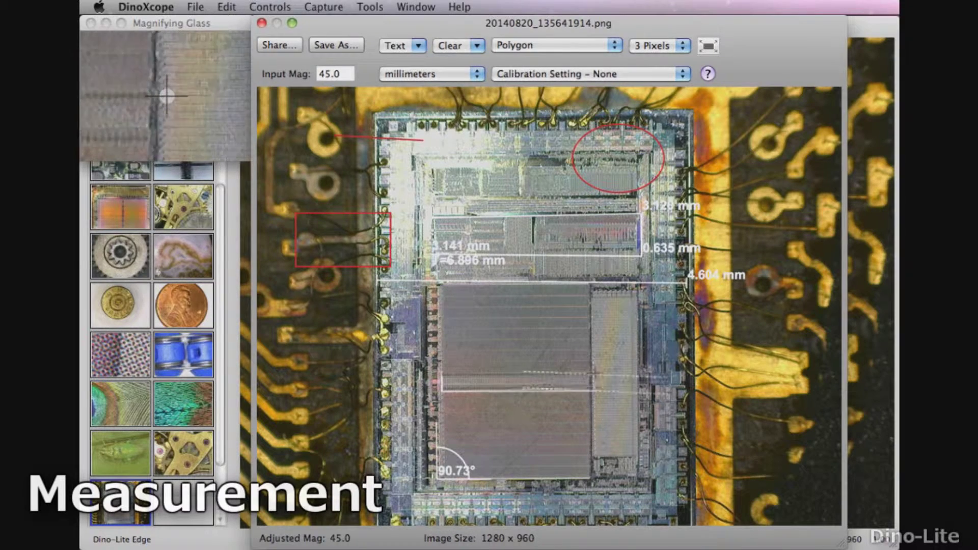
double_click(592, 371)
Draw a lasso outline around a region of the chip
left_click(556, 45)
left_click(535, 241)
left_click_drag(593, 316, 650, 326)
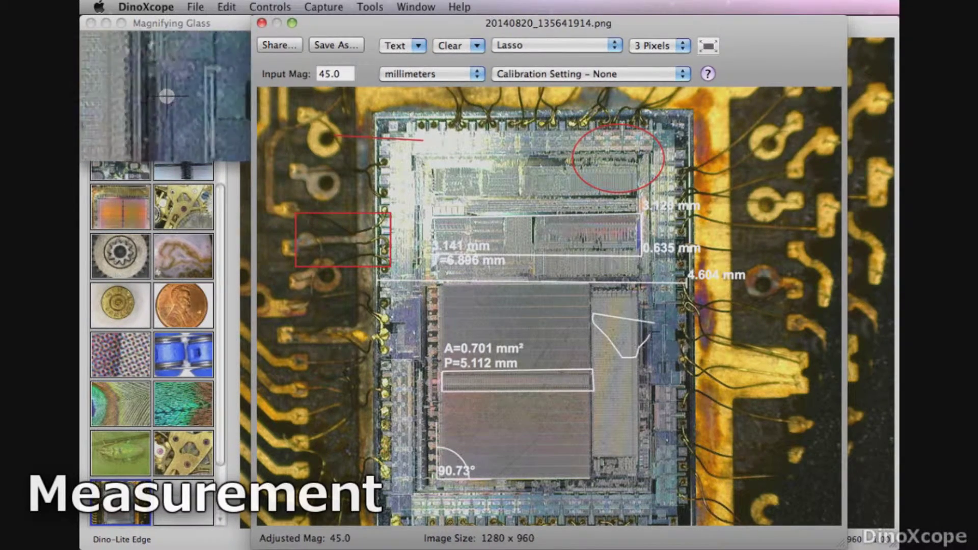
left_click_drag(650, 325, 654, 322)
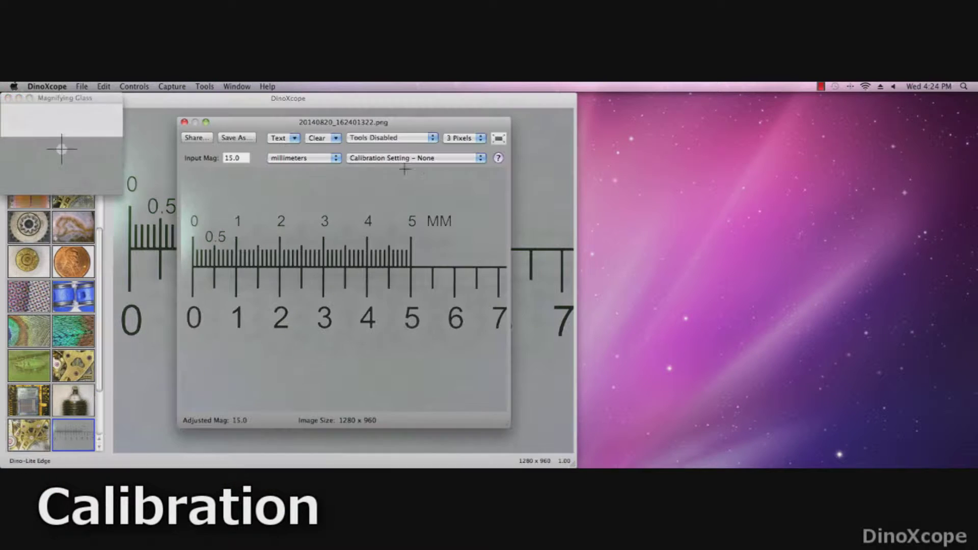
In the Calibration Manager, enlarge the ruler image and enter magnification level 50
left_click(426, 158)
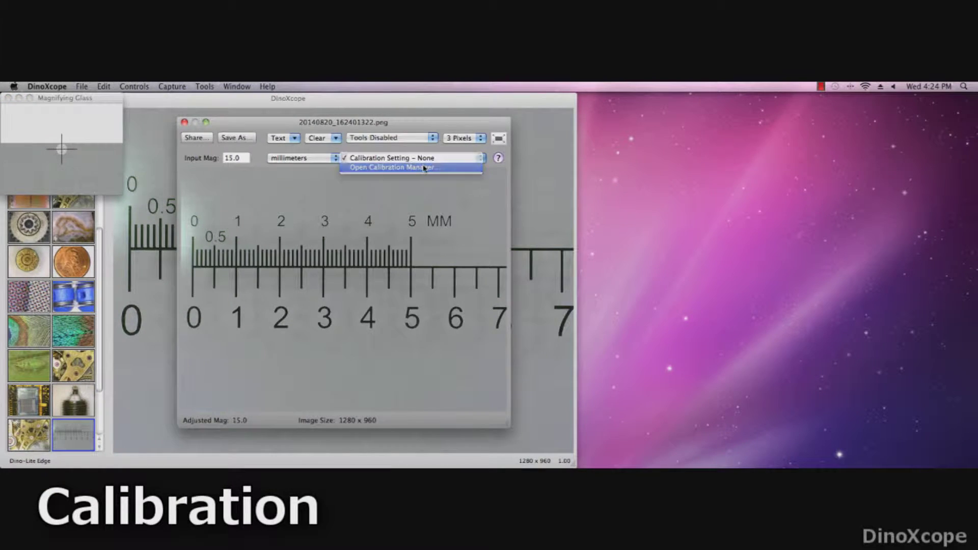
left_click(425, 168)
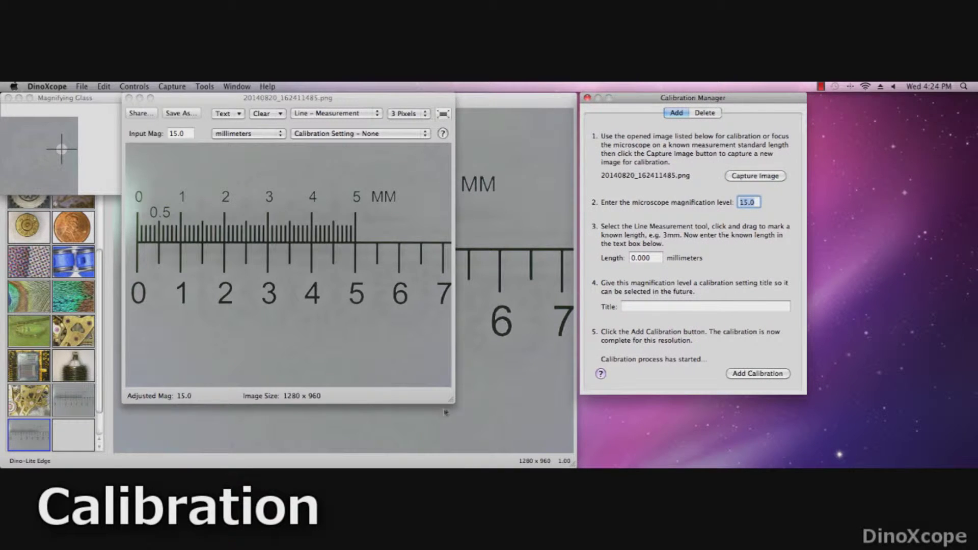
mouse_move(450, 399)
left_mouse_down()
mouse_move(542, 437)
mouse_move(541, 457)
left_mouse_up()
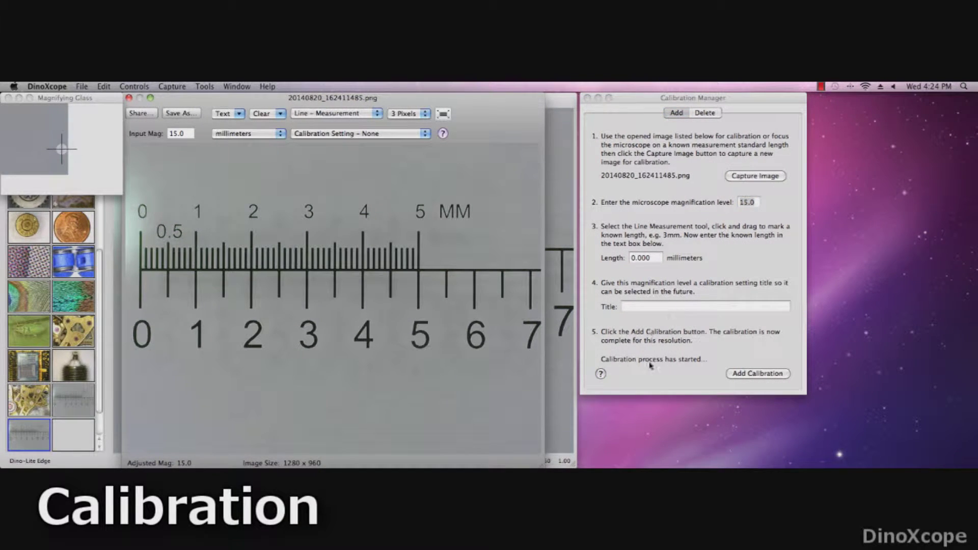
double_click(750, 203)
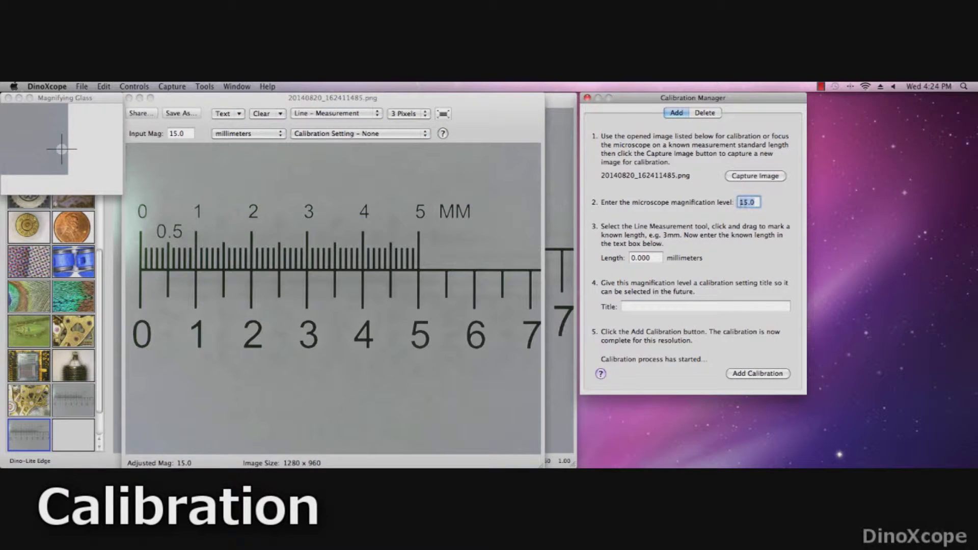
type("5")
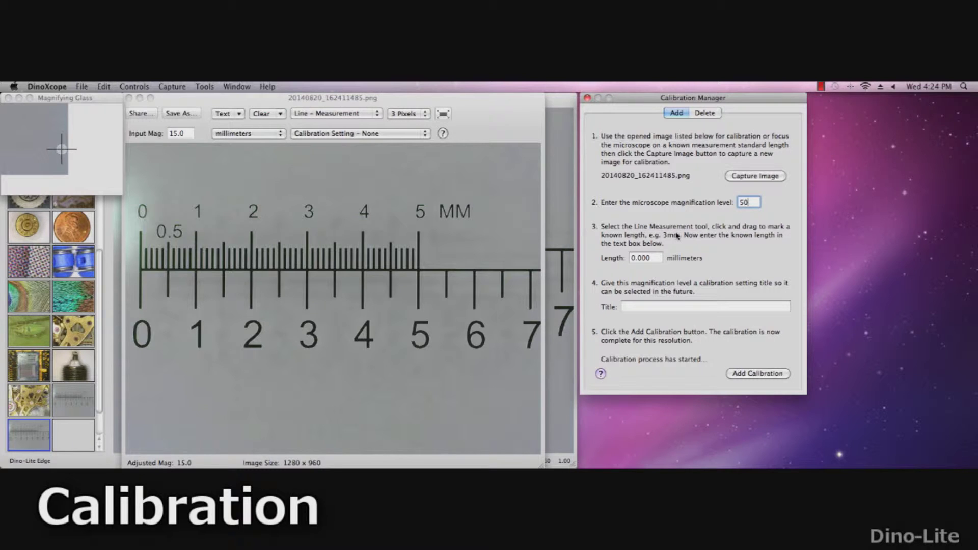
Draw a measurement line on the ruler from the 0 tick to the 5 mm tick
left_click(361, 161)
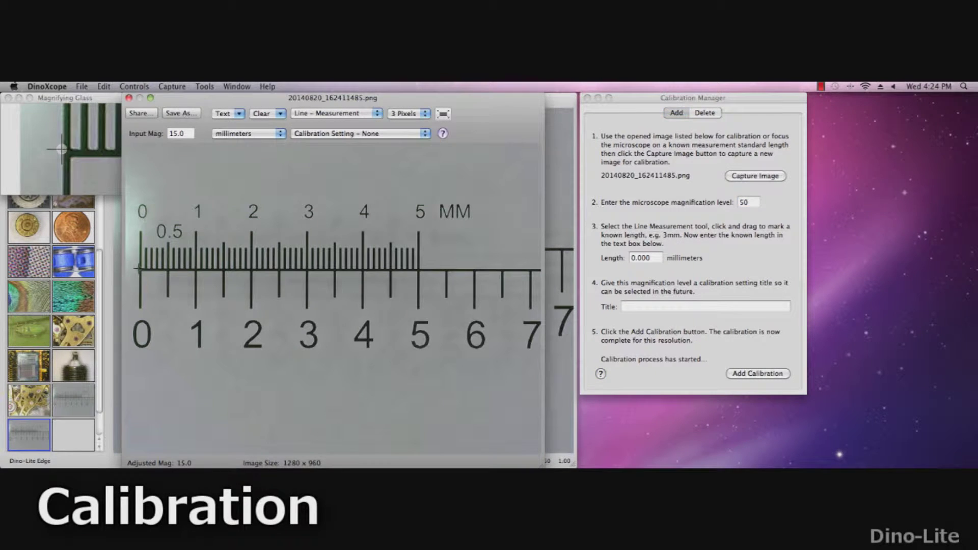
left_click_drag(139, 269, 255, 271)
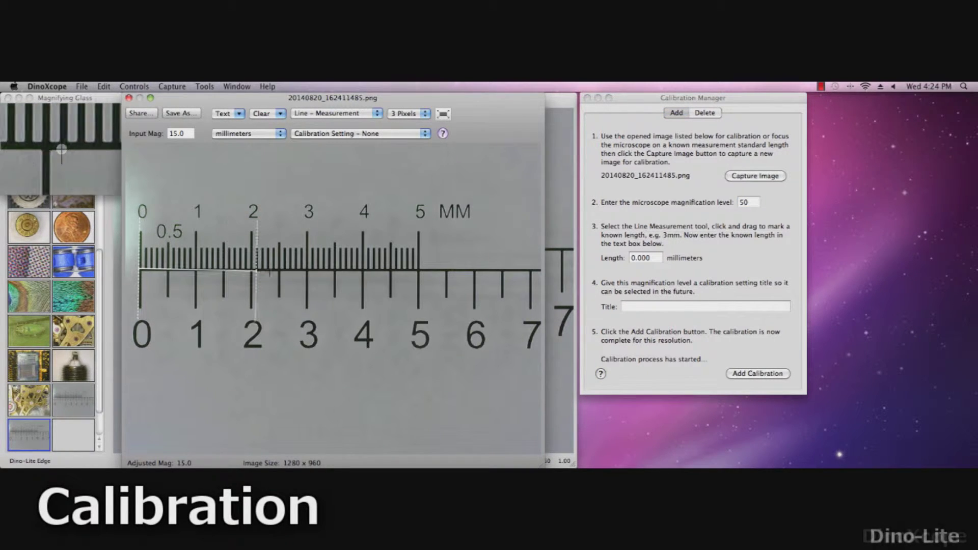
left_click_drag(256, 272, 418, 270)
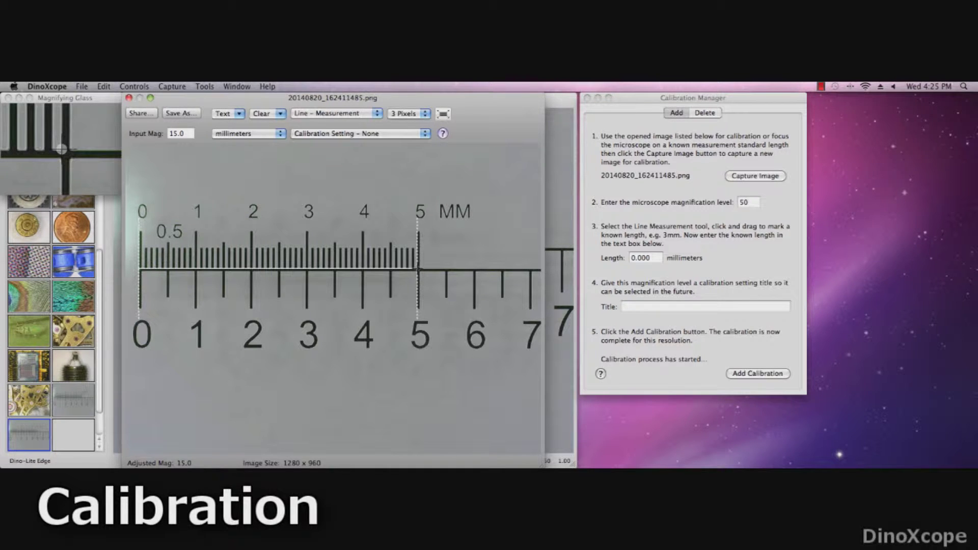
Add the '5mm' calibration with length 5.000 mm and confirm it's complete
left_click(657, 258)
type("5")
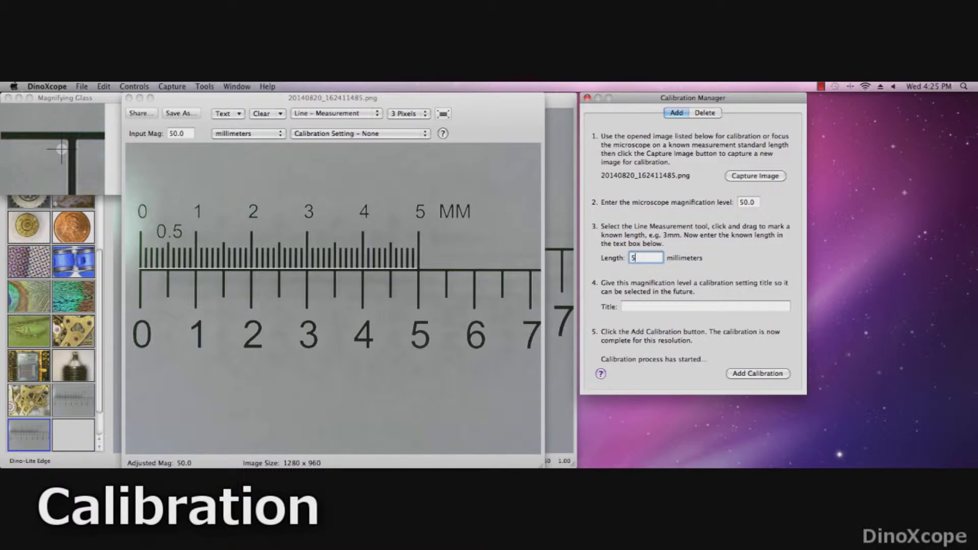
left_click(635, 308)
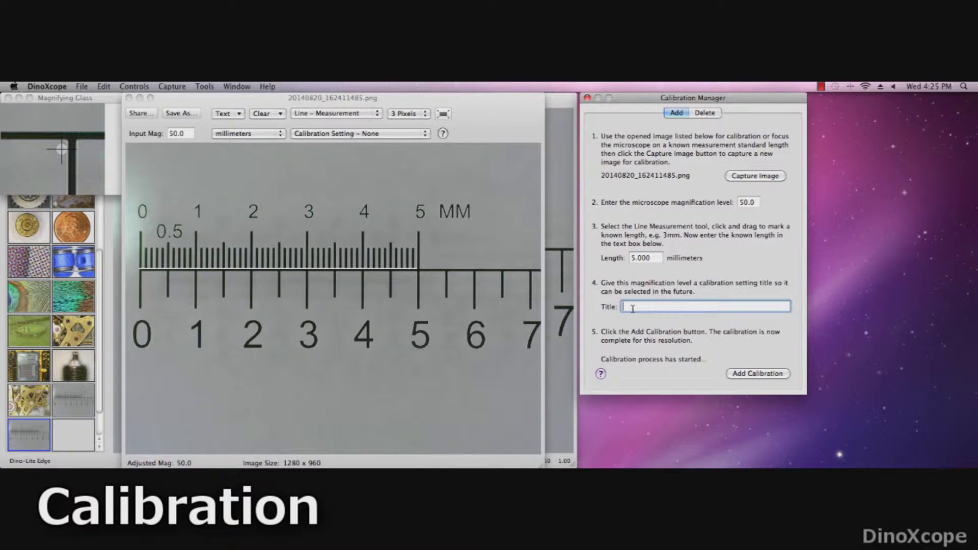
type("5mm")
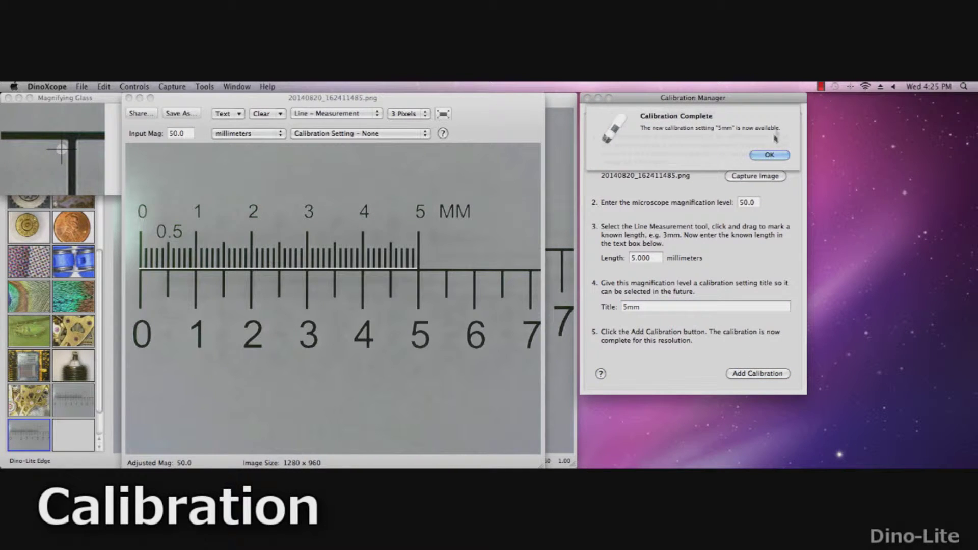
left_click(770, 155)
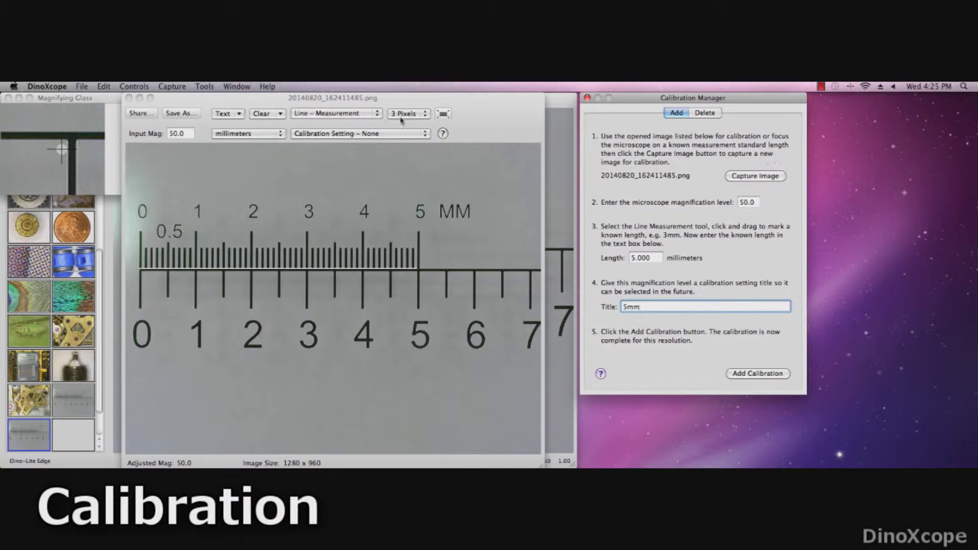
Apply the 5mm calibration and confirm the ruler's 0–5 span reads 5.000 mm
left_click(386, 135)
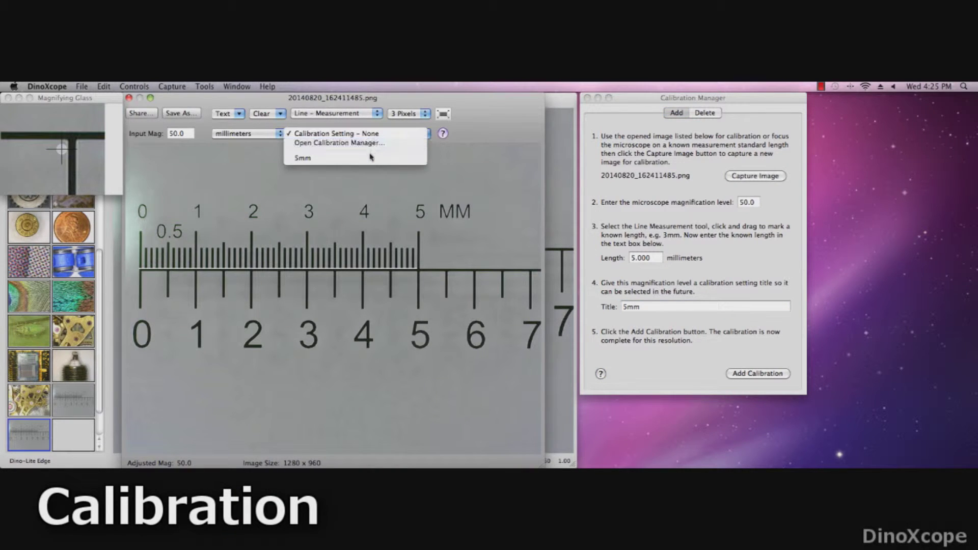
left_click(322, 158)
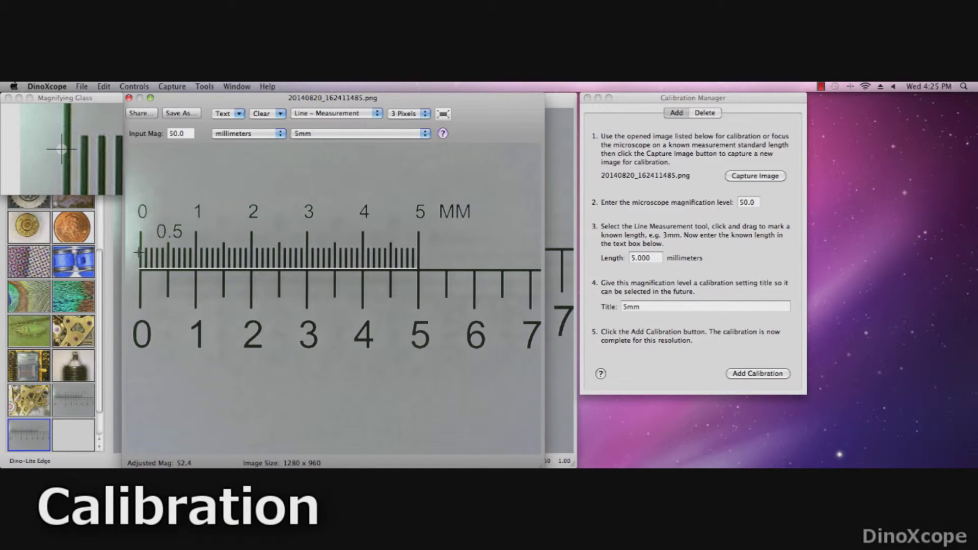
left_click_drag(140, 251, 419, 248)
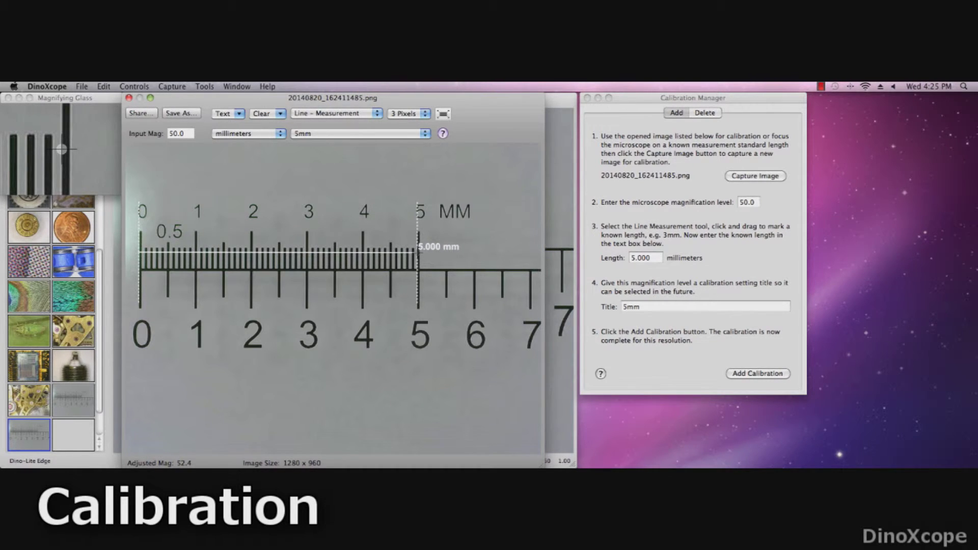
left_click_drag(419, 249, 420, 249)
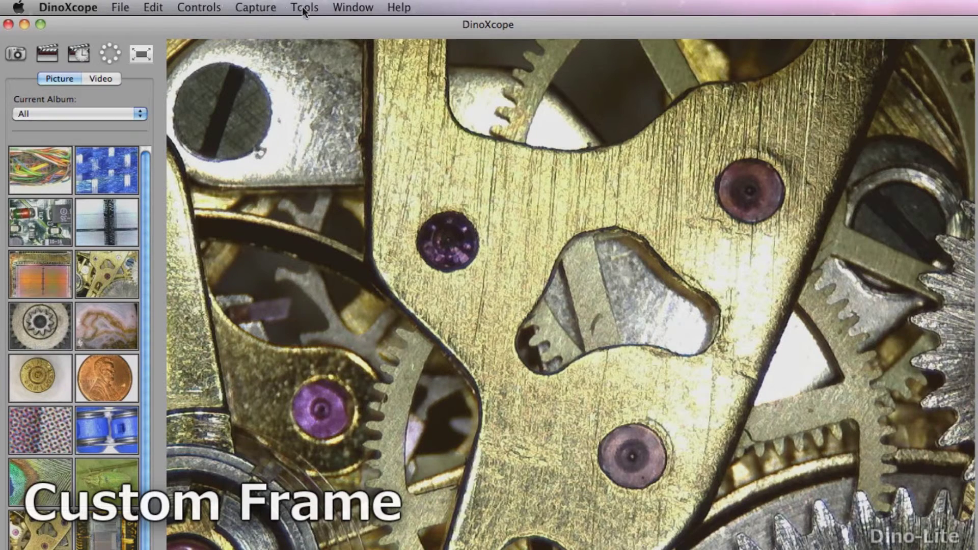
left_click(304, 8)
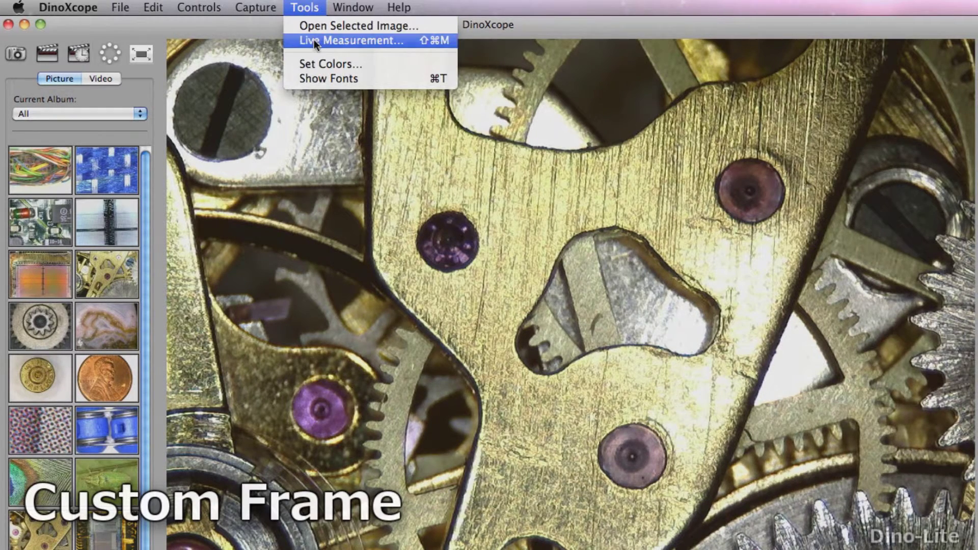
Set live measurement to Oval and circle the left, upper-right and bottom jewel screws
left_click(344, 27)
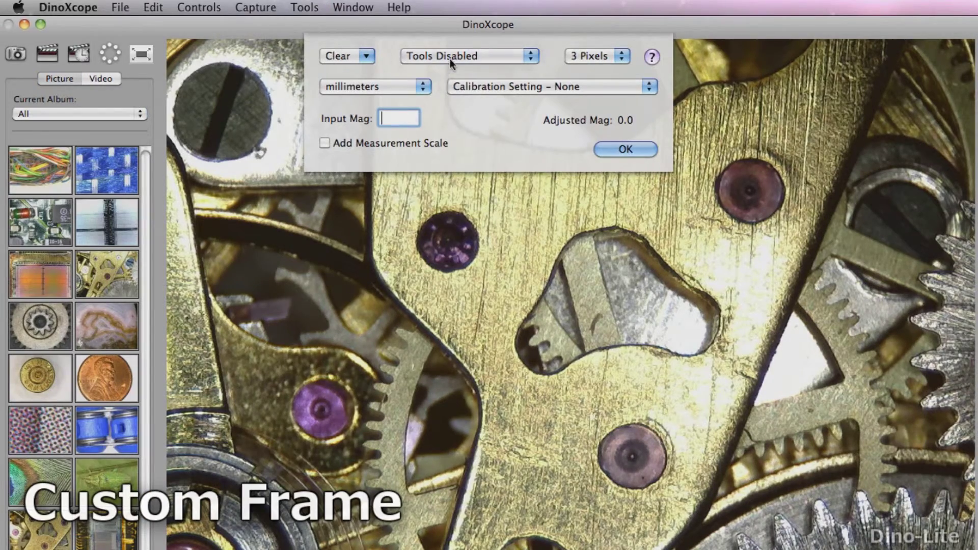
left_click(465, 56)
left_click(417, 106)
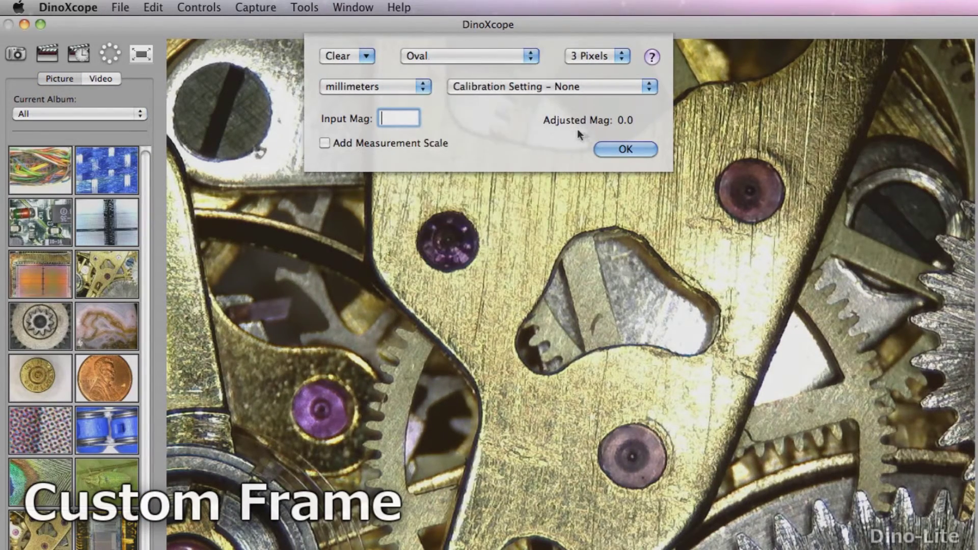
left_click(625, 149)
left_click_drag(418, 212, 479, 268)
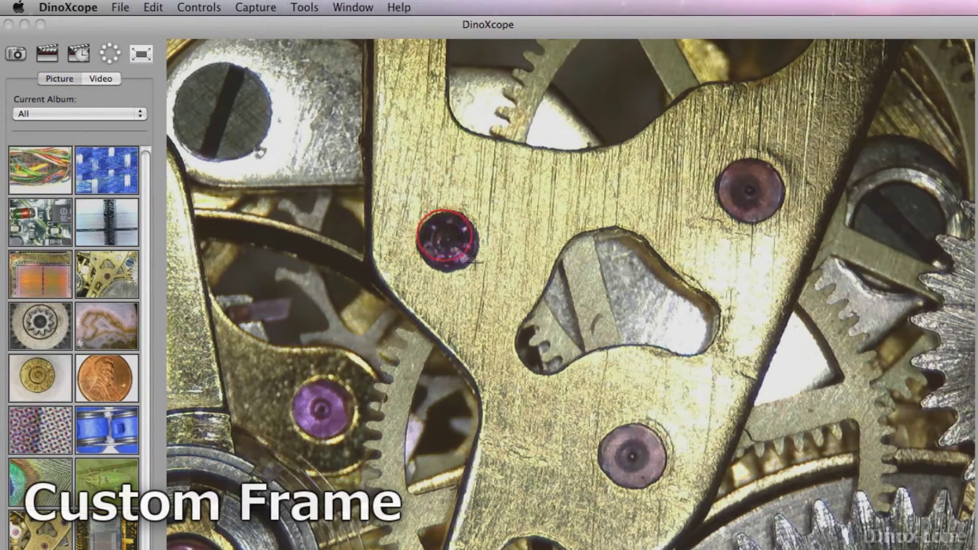
left_click_drag(714, 163, 785, 221)
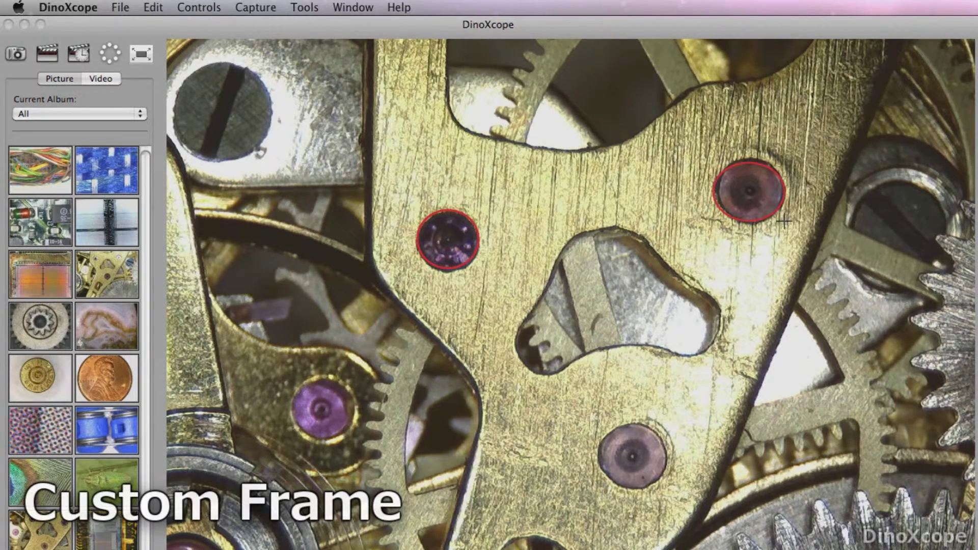
left_click_drag(594, 424, 670, 482)
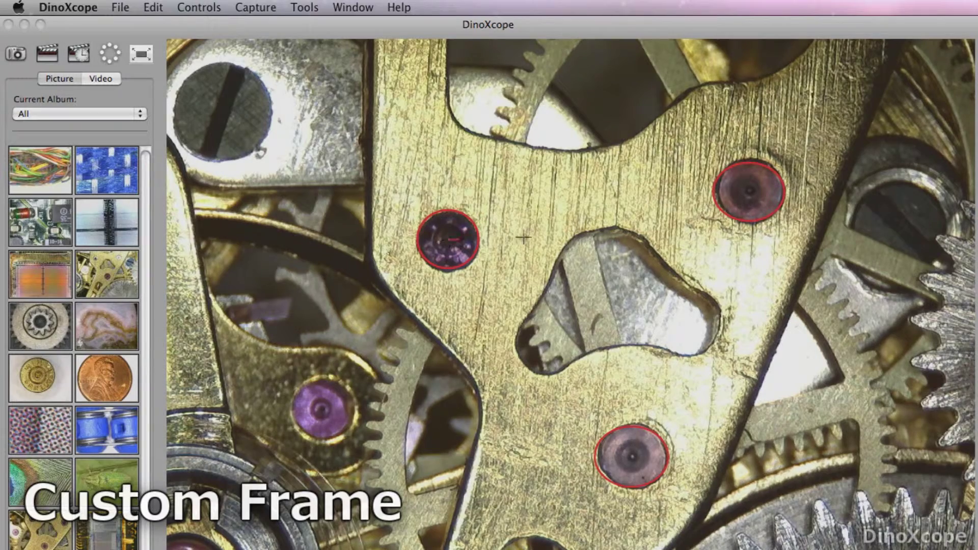
Connect the three circled screws with lines forming a triangle
left_click_drag(449, 239, 749, 192)
left_click_drag(449, 239, 633, 455)
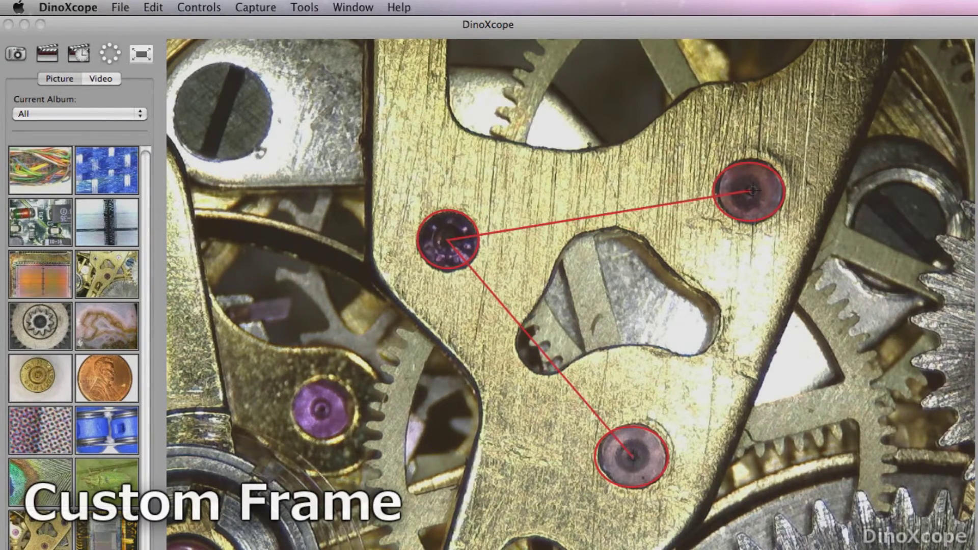
left_click_drag(749, 193, 632, 456)
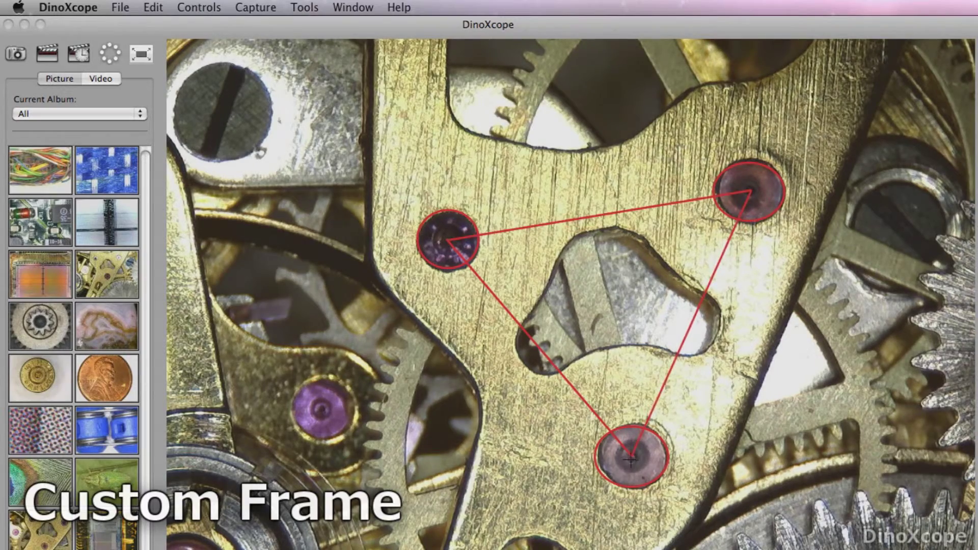